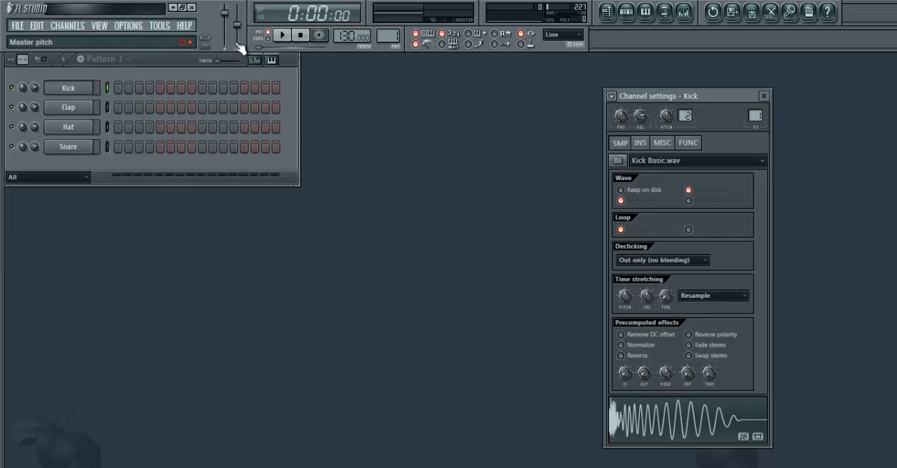
- Open the playlist and add the Paul Simon - Slip Slidin' Away lyrics MP3 from the Music library to Track 1 at bar 1
left_click(173, 8)
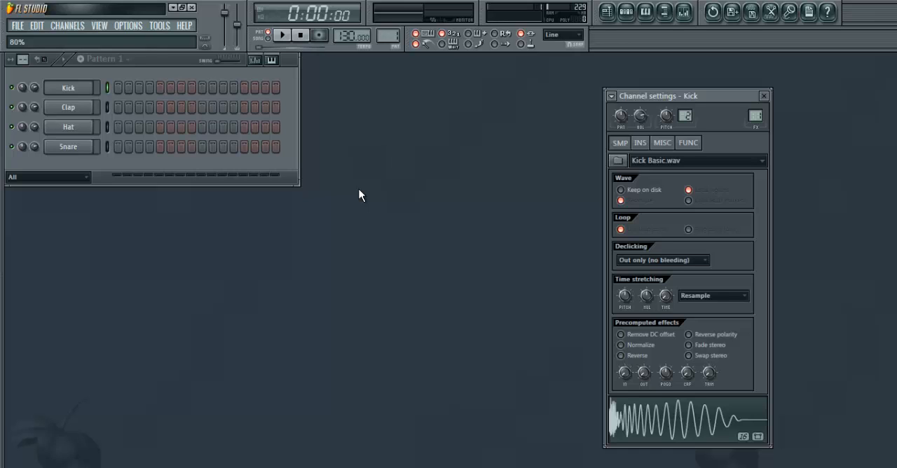
left_click(608, 12)
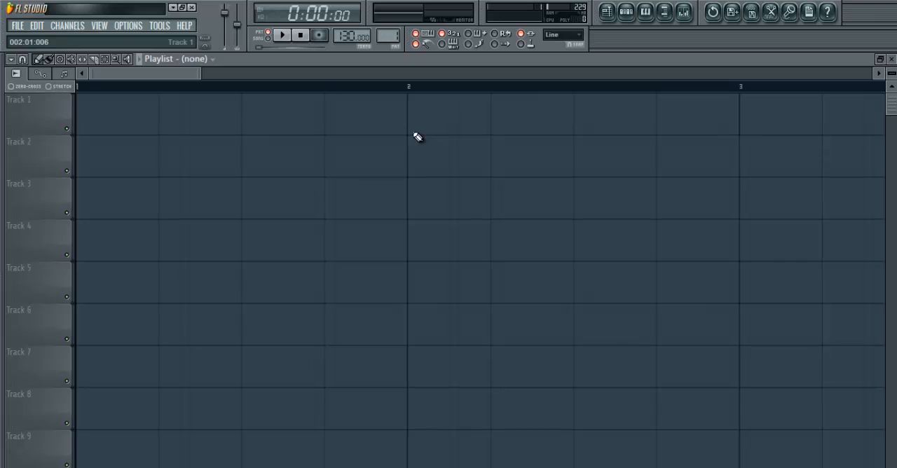
left_click(175, 8)
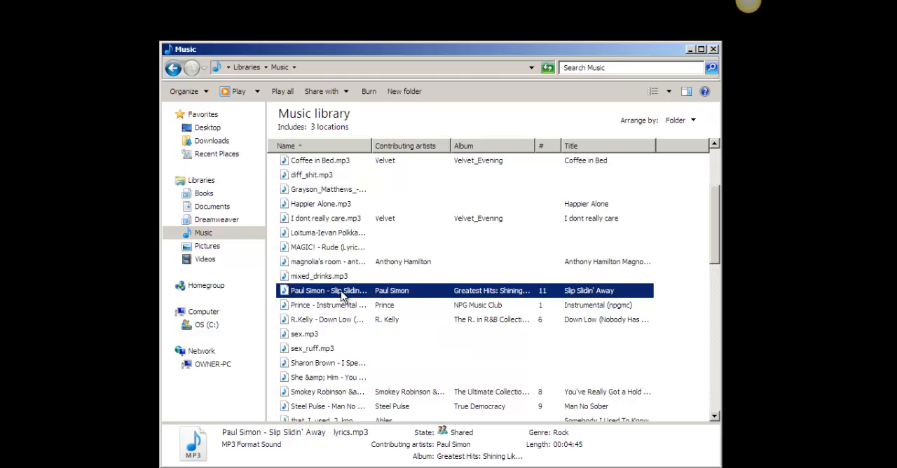
key("alt+Tab")
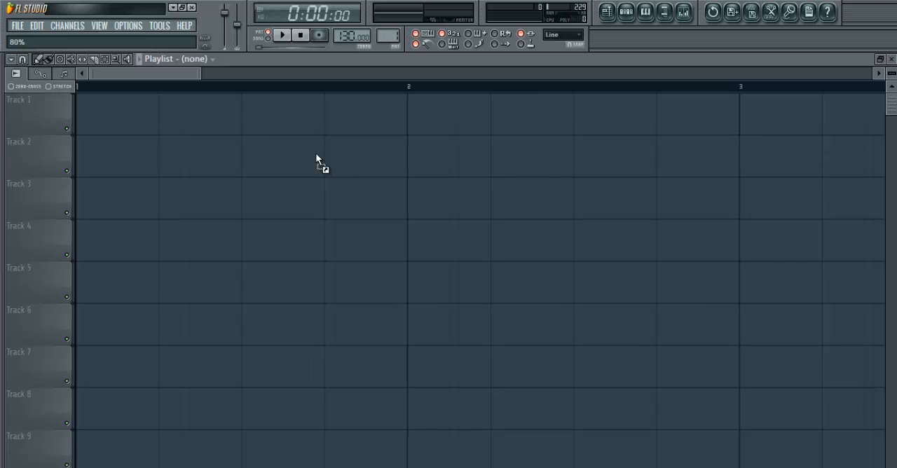
left_click_drag(316, 155, 316, 155)
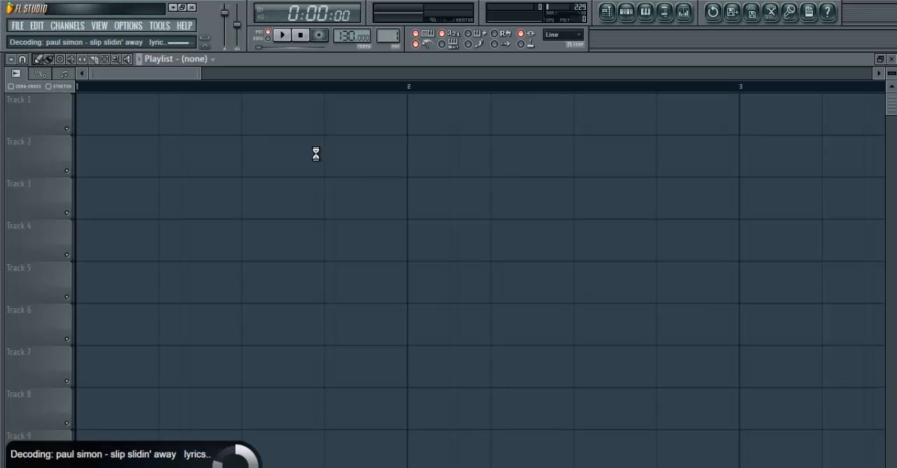
left_click_drag(350, 150, 36, 105)
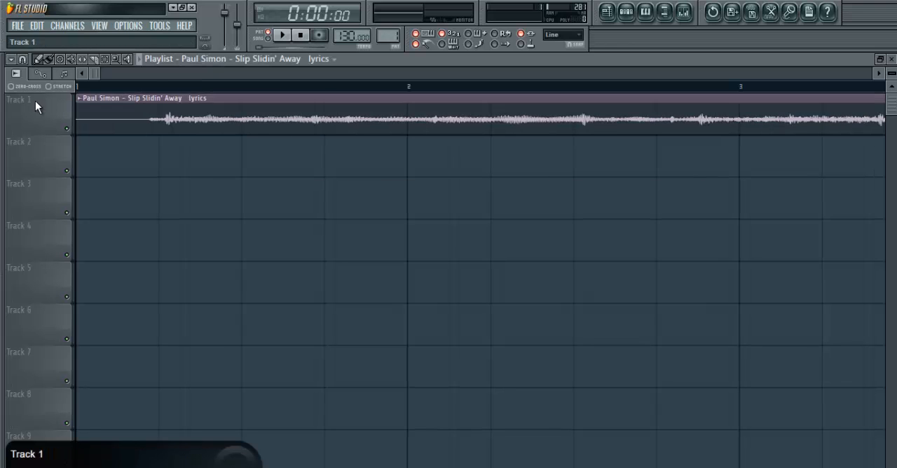
- Switch playback from pattern to song mode and play the imported song clip from the start
left_click_drag(99, 74, 147, 90)
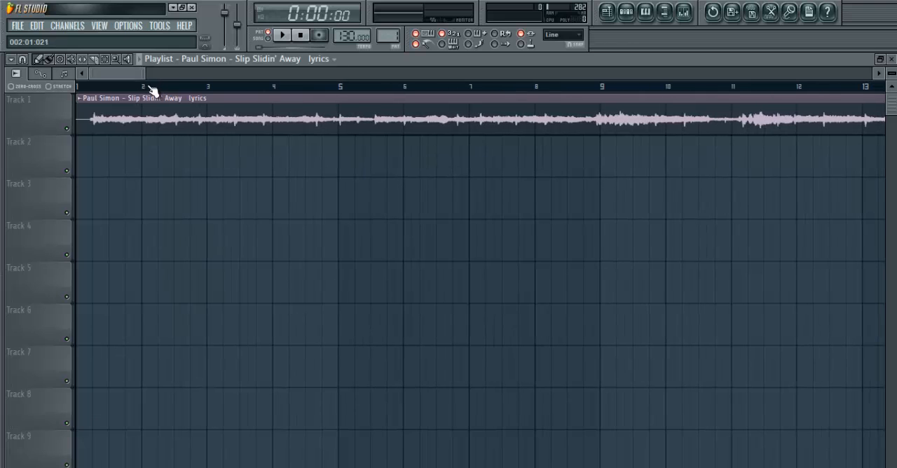
left_click(277, 35)
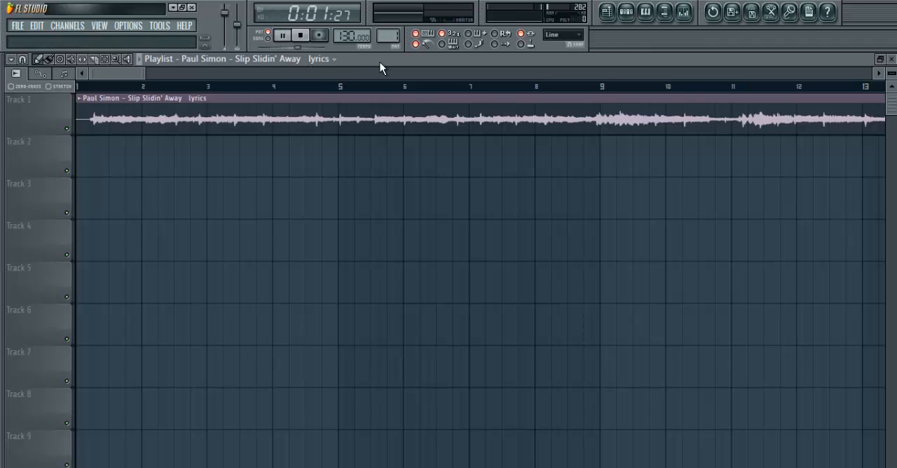
key("space")
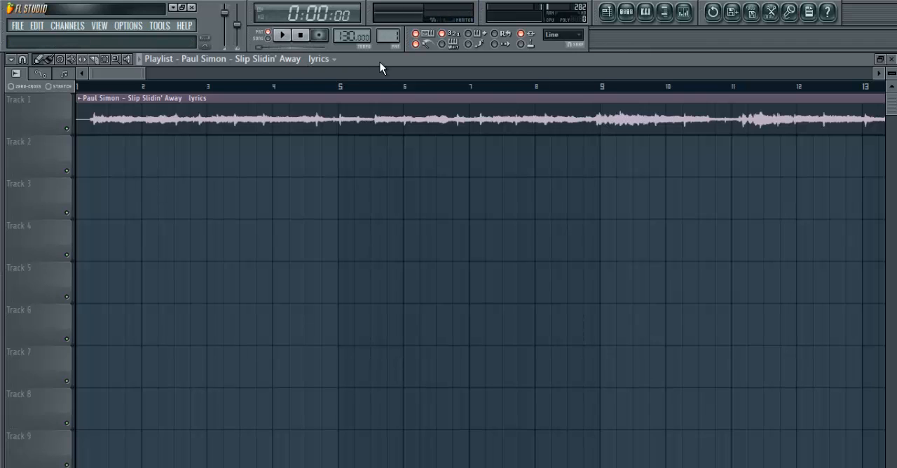
left_click(274, 43)
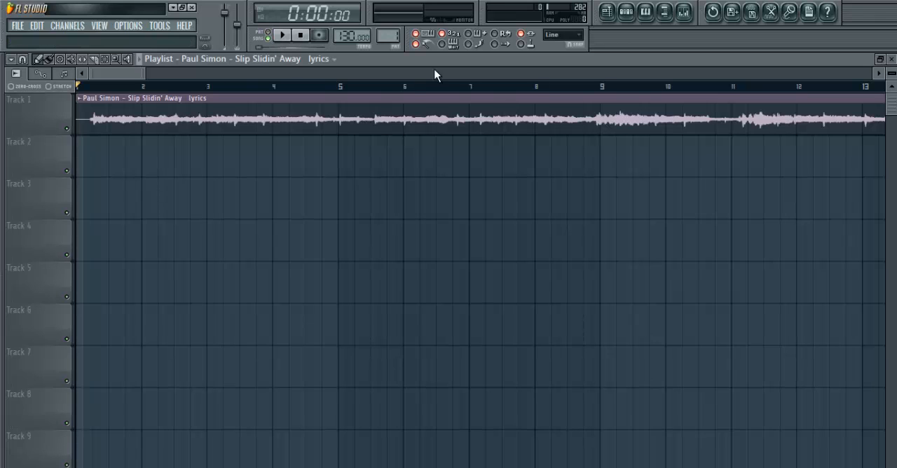
key("space")
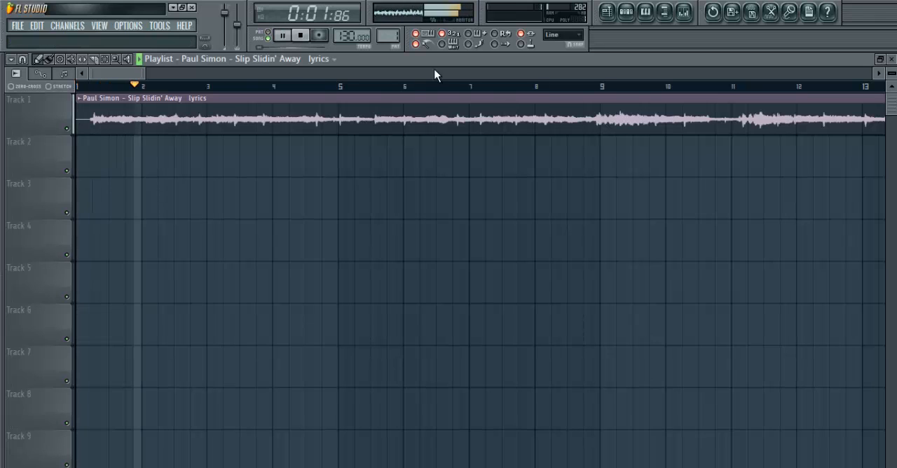
key("space")
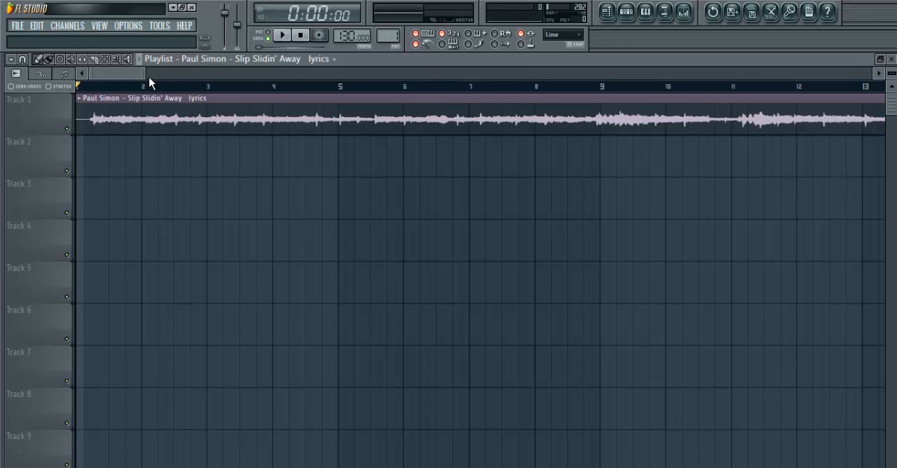
- Turn off the metronome and play the beginning of the song clip without it
left_click_drag(145, 74, 90, 74)
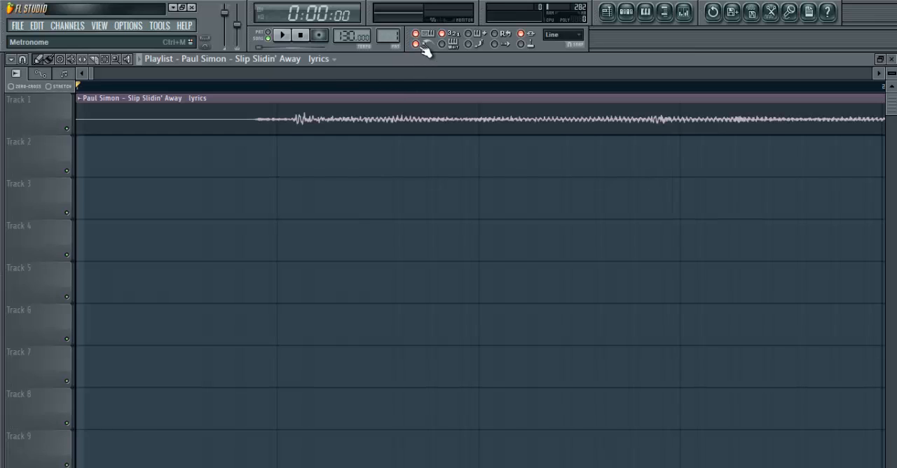
key("space")
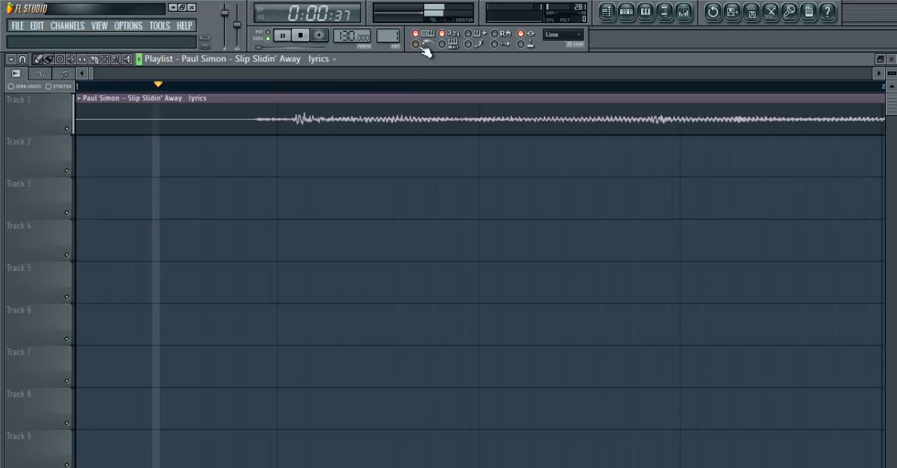
key("space")
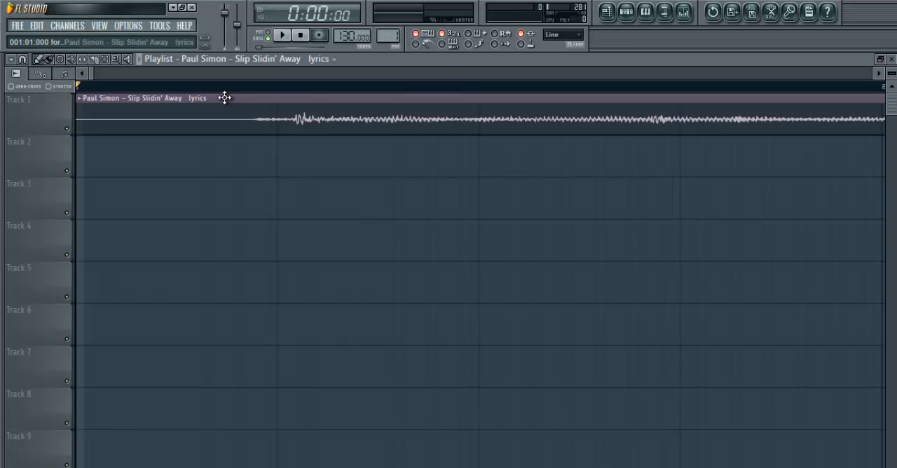
- Change the playlist's snap setting and slice the Track 1 clip at its first strong transient
left_click_drag(224, 95, 449, 346)
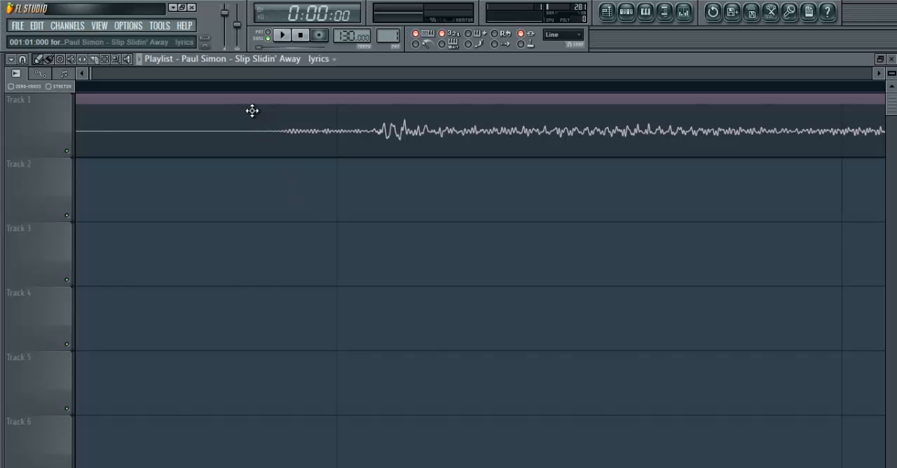
left_click_drag(182, 98, 766, 466)
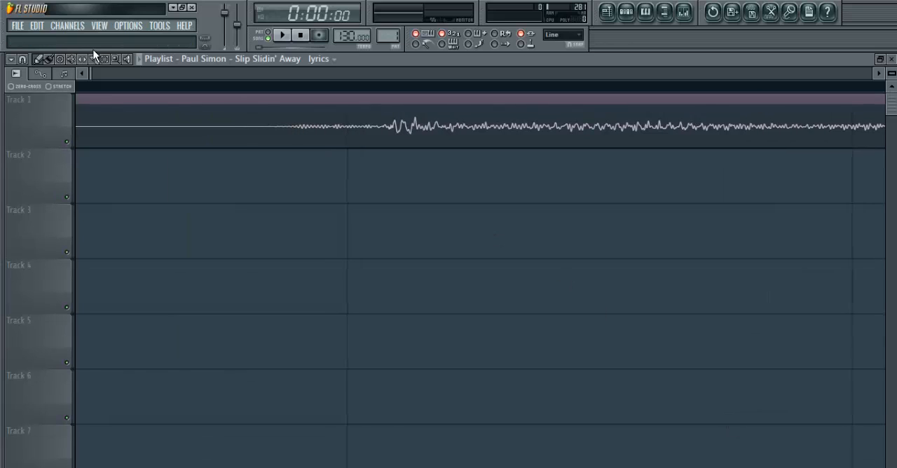
left_click(23, 60)
left_click(36, 119)
left_click_drag(391, 102, 394, 198)
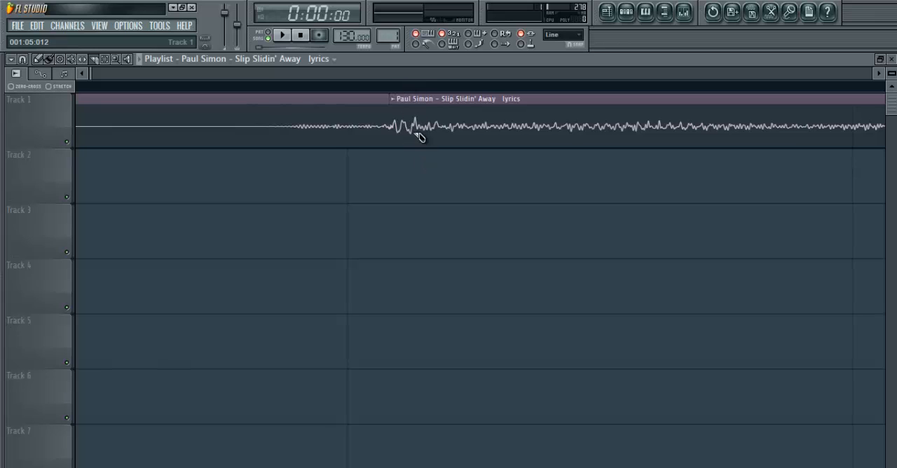
- Delete the near-silent piece before the cut and move the remaining song clip to the start of bar 1
left_click(39, 61)
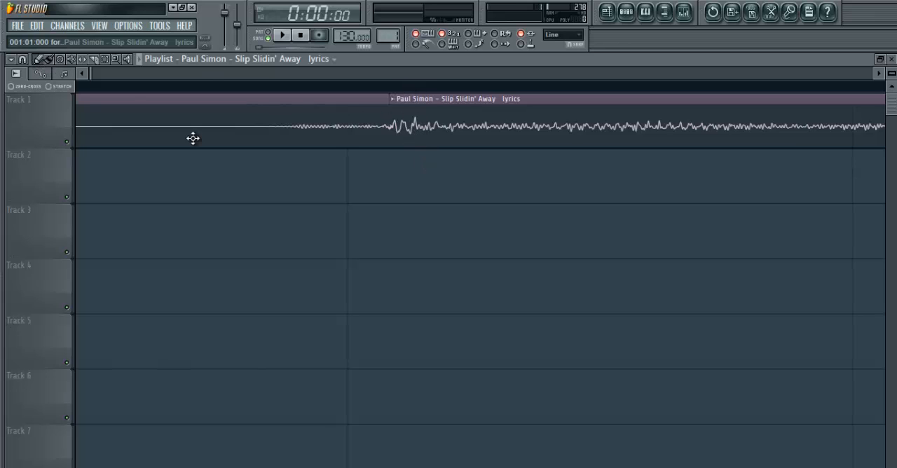
right_click(243, 131)
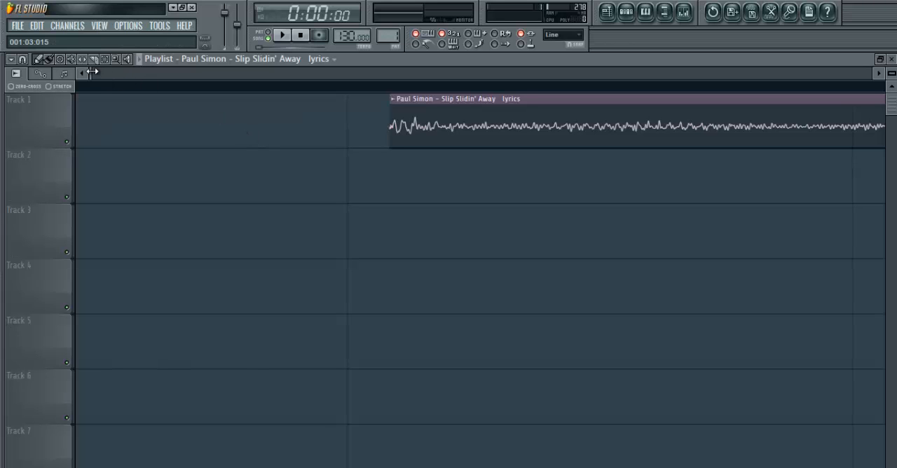
left_click_drag(92, 72, 122, 72)
left_click_drag(184, 130, 44, 122)
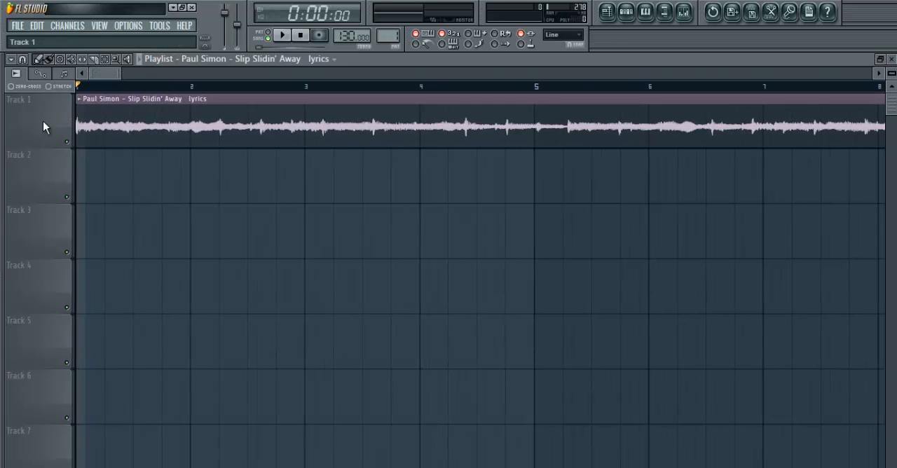
- Set the project tempo to 122 BPM, comparing the song's transients with the bar lines
left_click_drag(122, 75, 111, 74)
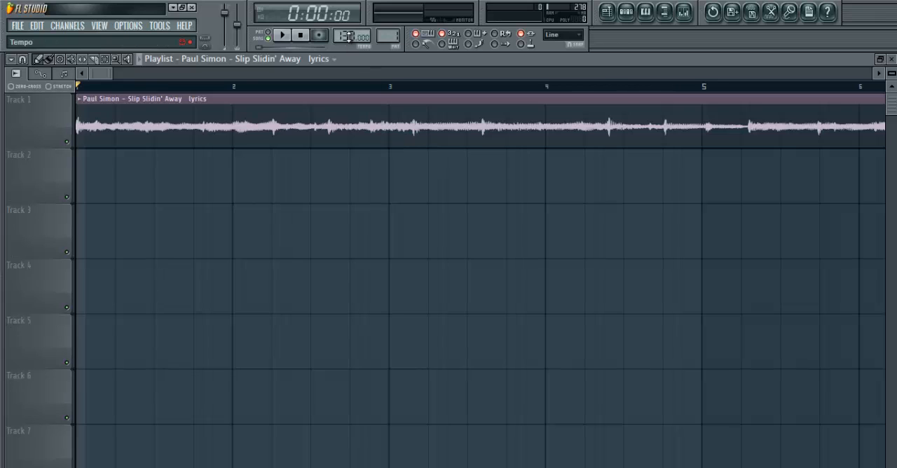
left_click_drag(349, 36, 349, 62)
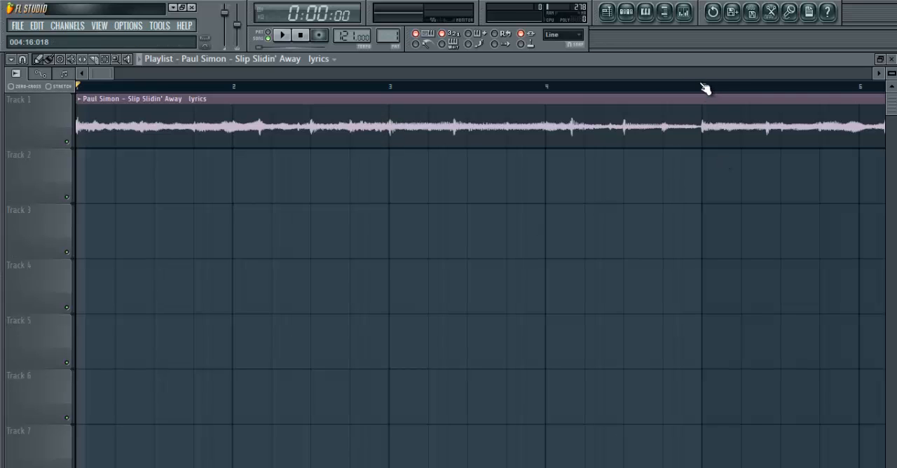
scroll(706, 173, "right", 3)
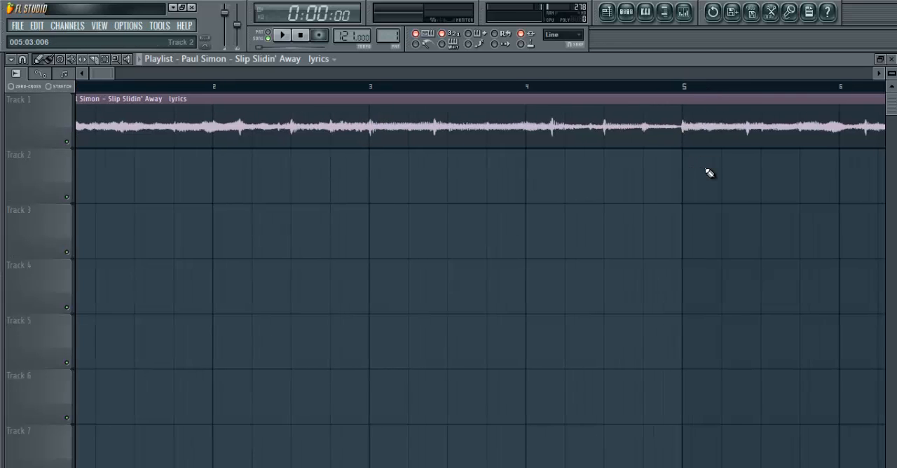
scroll(709, 173, "right", 10)
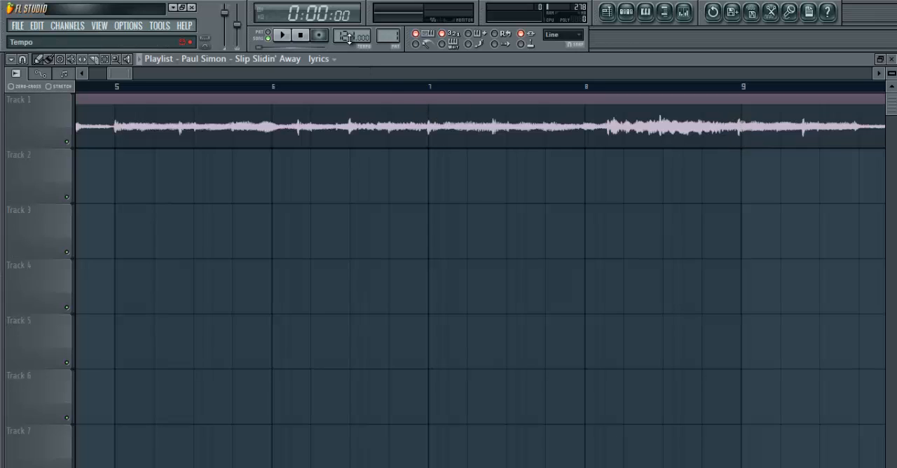
left_click_drag(349, 38, 348, 35)
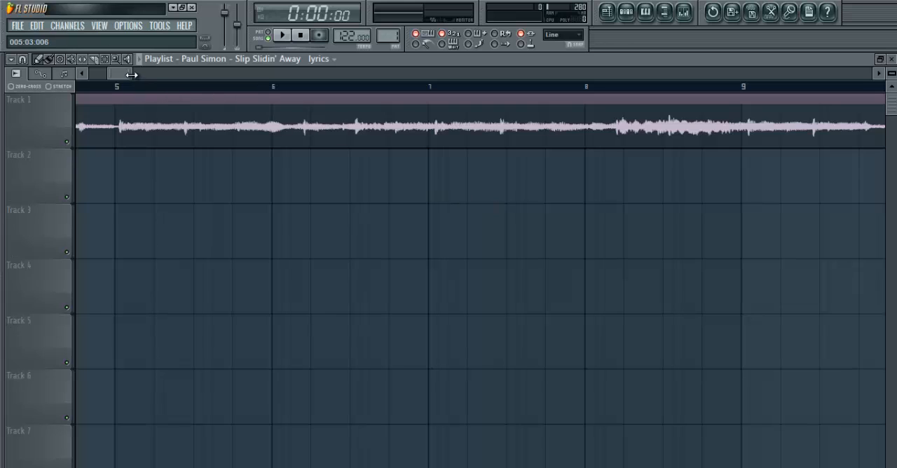
- Play the song clip from just before bar 8 to listen to the section leading past bar 9
left_click_drag(122, 72, 152, 74)
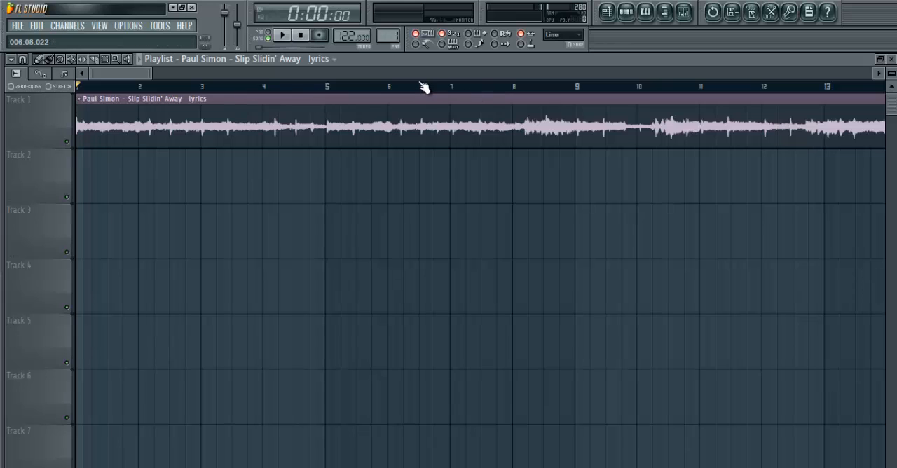
left_click(511, 89)
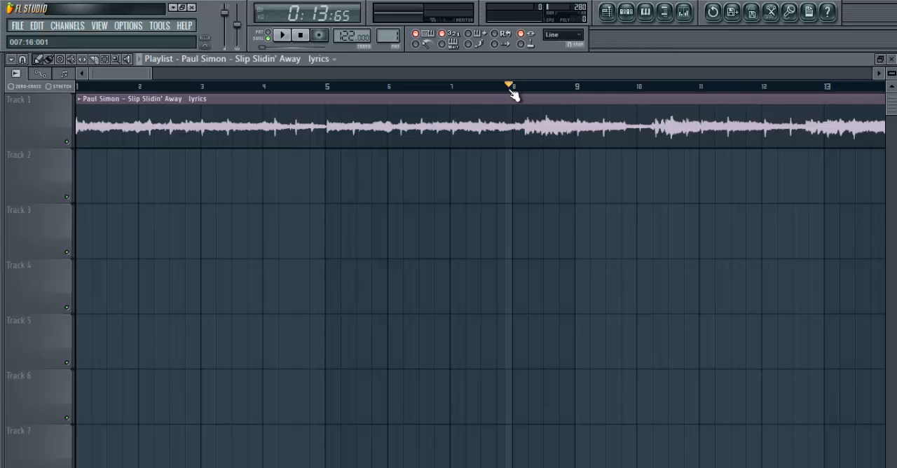
key("space")
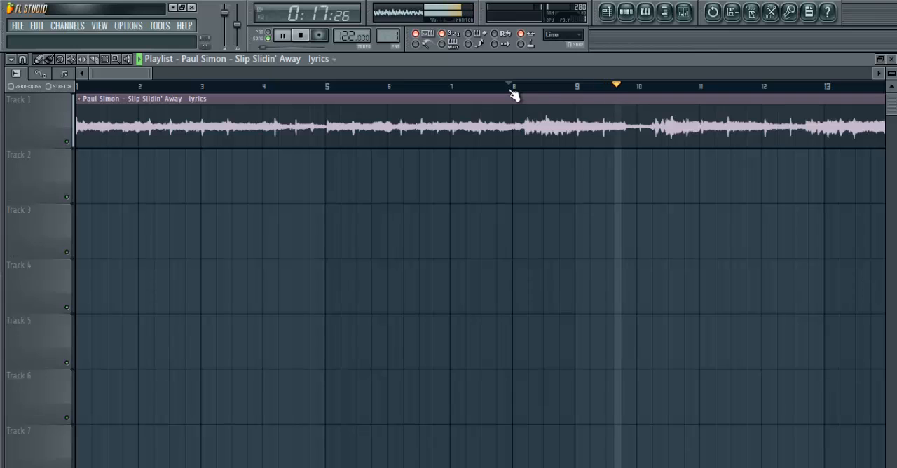
key("space")
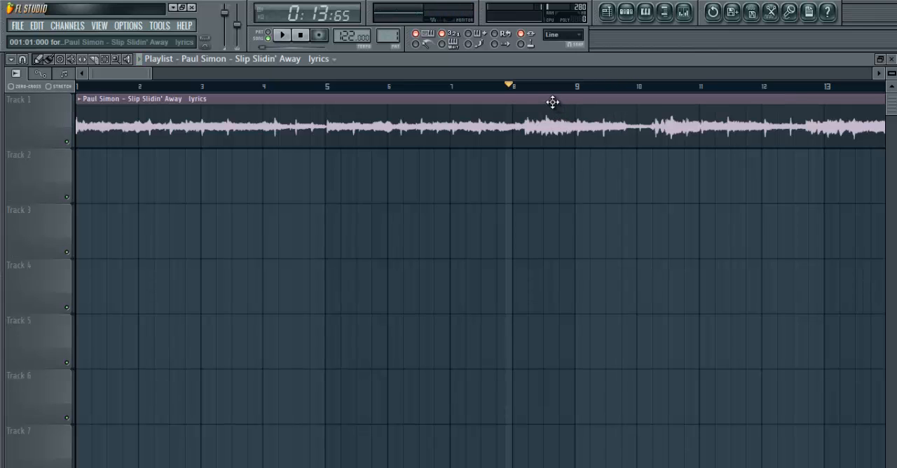
- Slice the Track 1 clip at the strong transient just after bar 9
left_click_drag(552, 99, 724, 335)
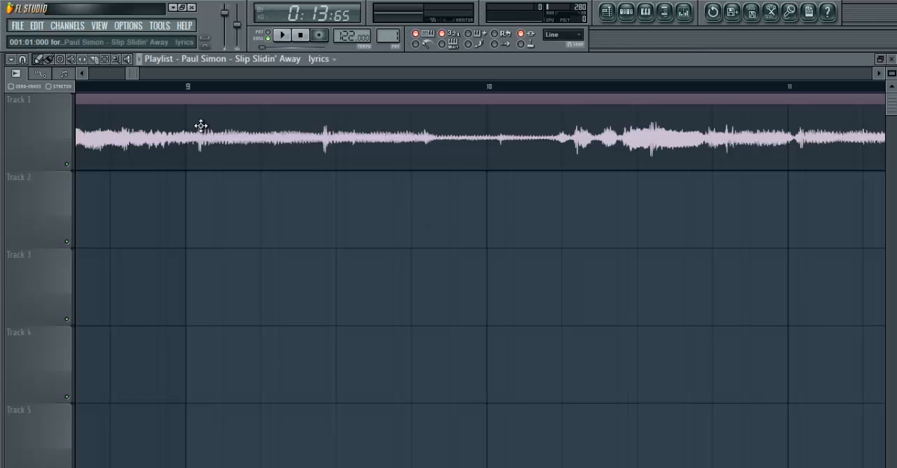
scroll(200, 143, "left", 2)
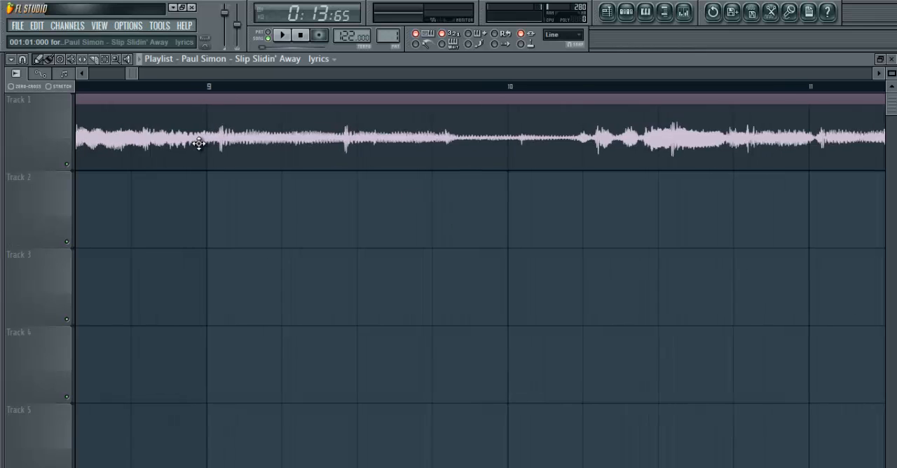
scroll(200, 143, "left", 1)
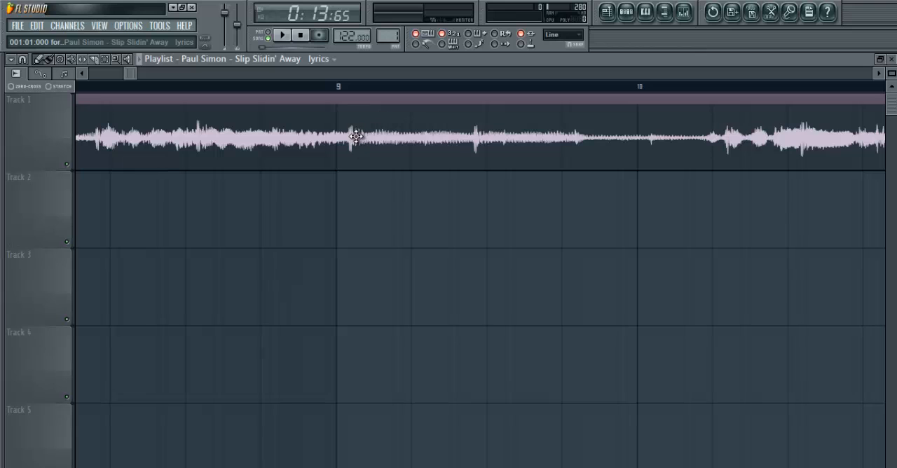
left_click(286, 104)
left_click_drag(286, 104, 470, 360)
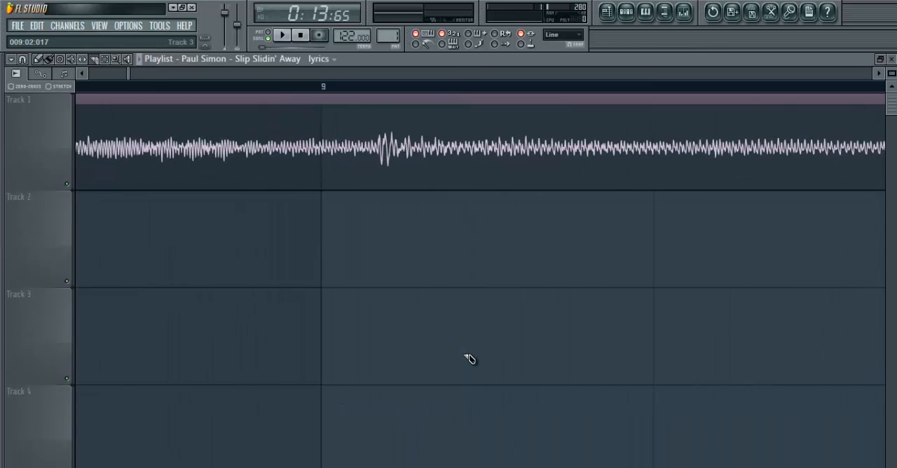
left_click_drag(387, 102, 369, 246)
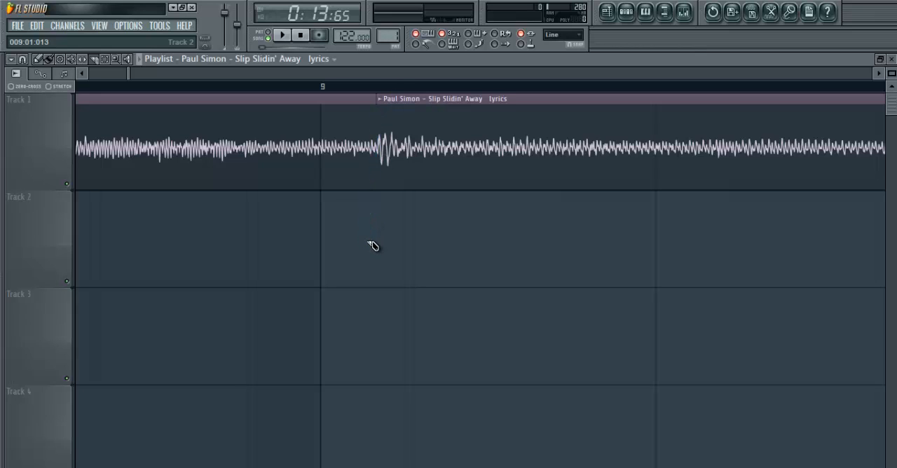
- Move the clip after the cut away from the first clip and try trimming the first clip's end back to bar 9
left_click(38, 59)
left_click_drag(422, 145, 516, 142)
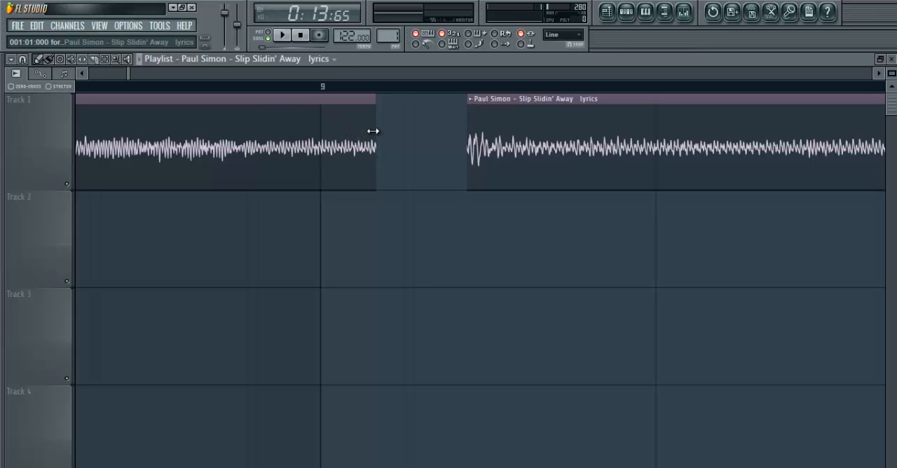
left_click_drag(372, 131, 315, 134)
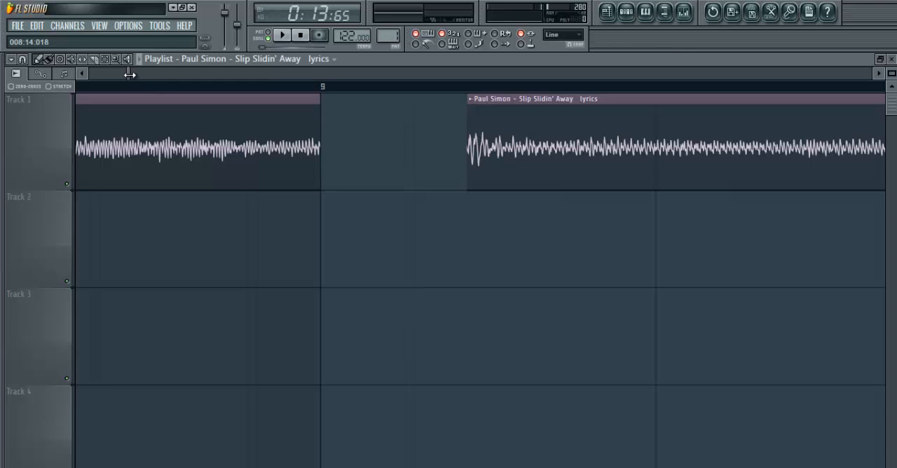
- Enable stretch mode and time-stretch the first Track 1 clip so that it ends exactly at bar 9
left_click_drag(130, 75, 123, 78)
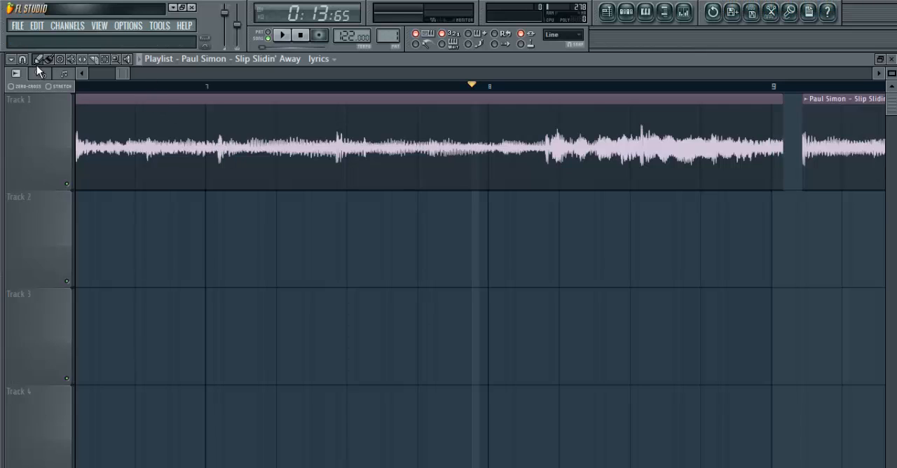
left_click_drag(121, 75, 129, 75)
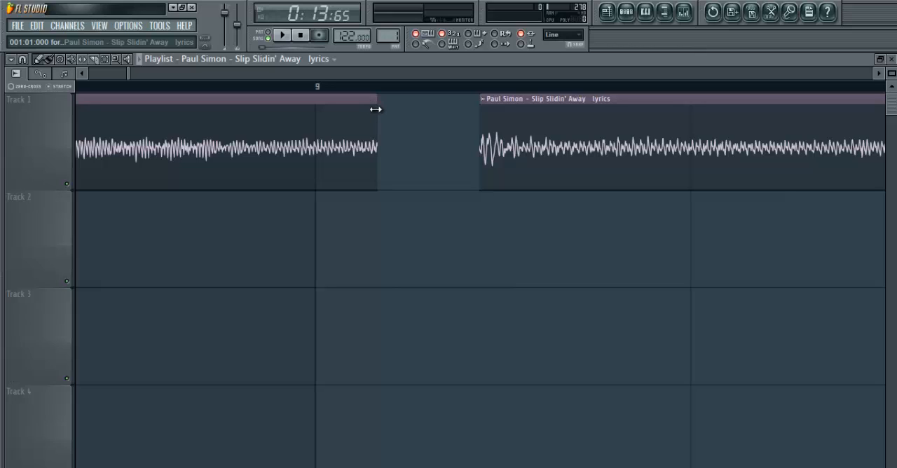
left_click_drag(376, 110, 313, 121)
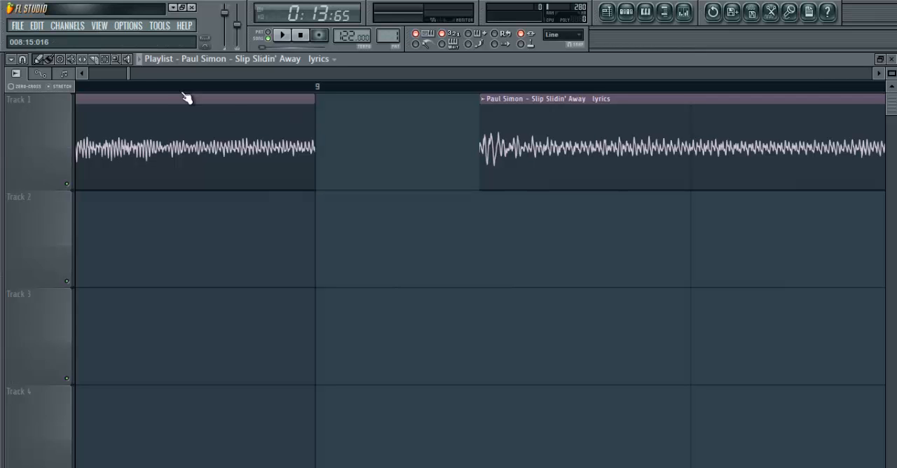
- Adjust the playlist snapping and select the timeline from bar 1 to bar 9 around the first clip
mouse_move(132, 75)
left_mouse_down()
mouse_move(140, 75)
mouse_move(119, 77)
left_mouse_up()
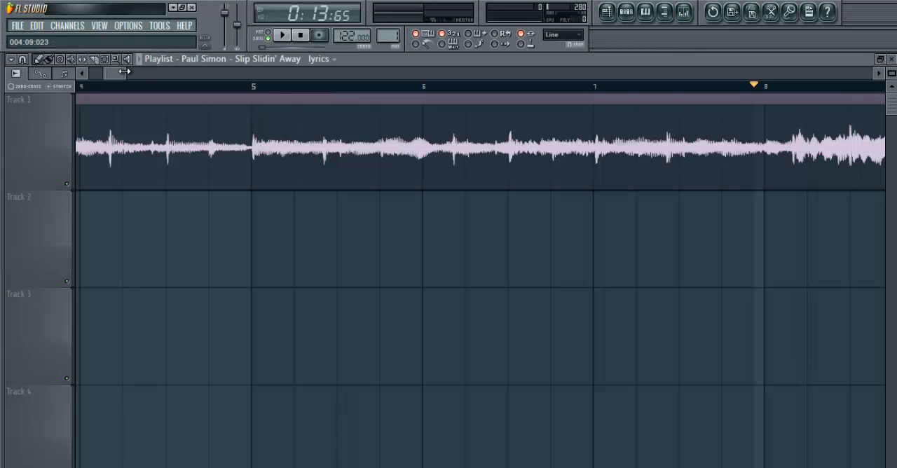
left_click_drag(120, 73, 95, 77)
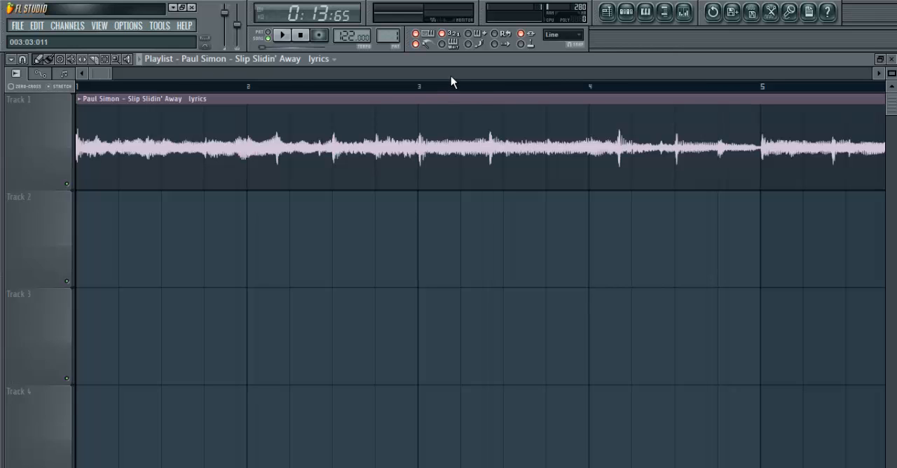
left_click_drag(107, 73, 214, 89)
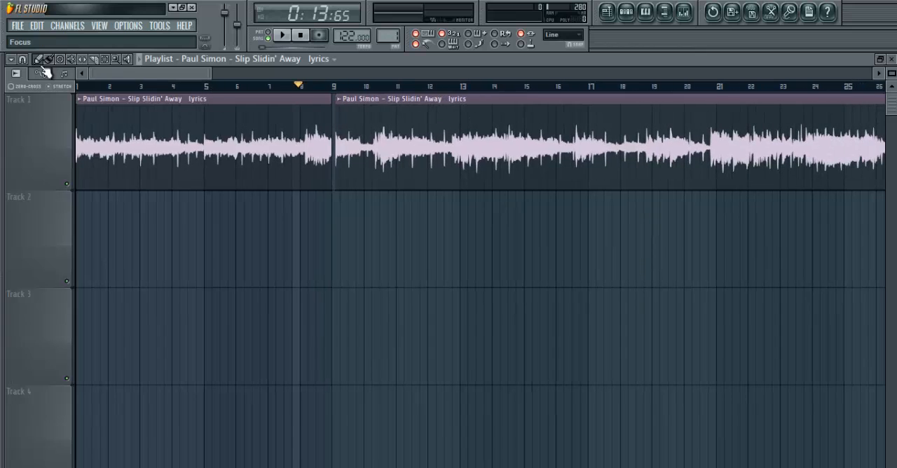
left_click(23, 61)
left_click(29, 90)
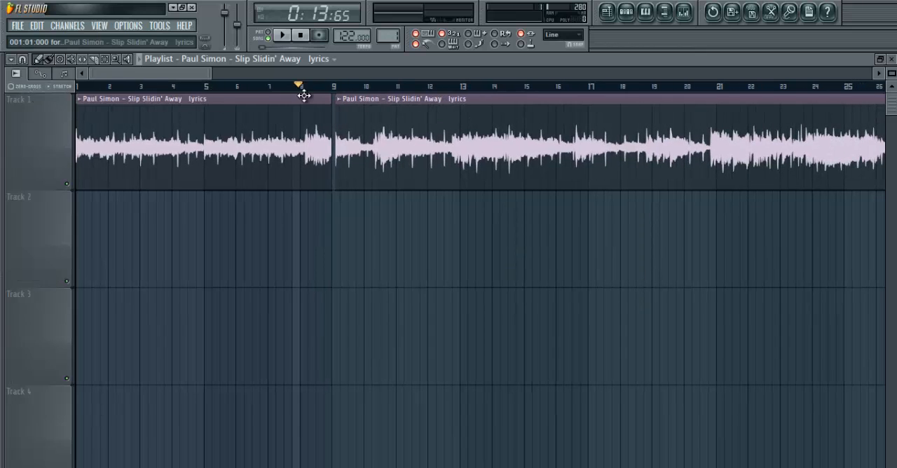
left_click_drag(332, 90, 106, 71)
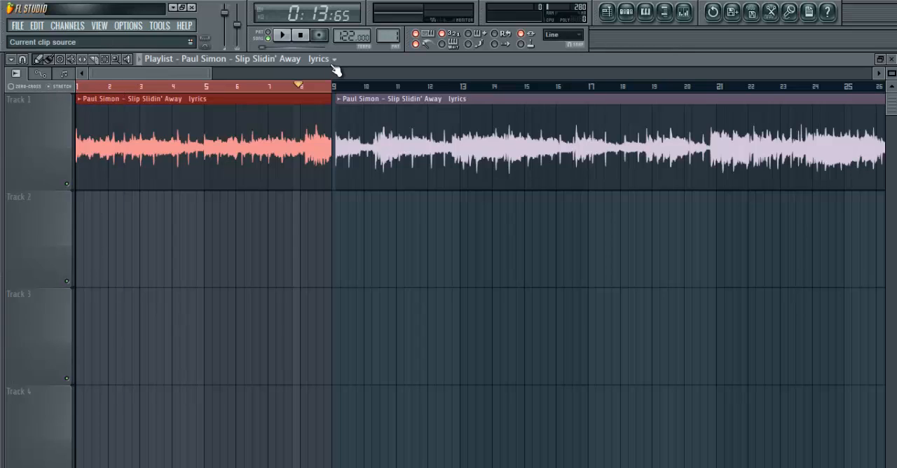
- Play the selected loop, turn off the metronome, stop playback and return to the song start
key("space")
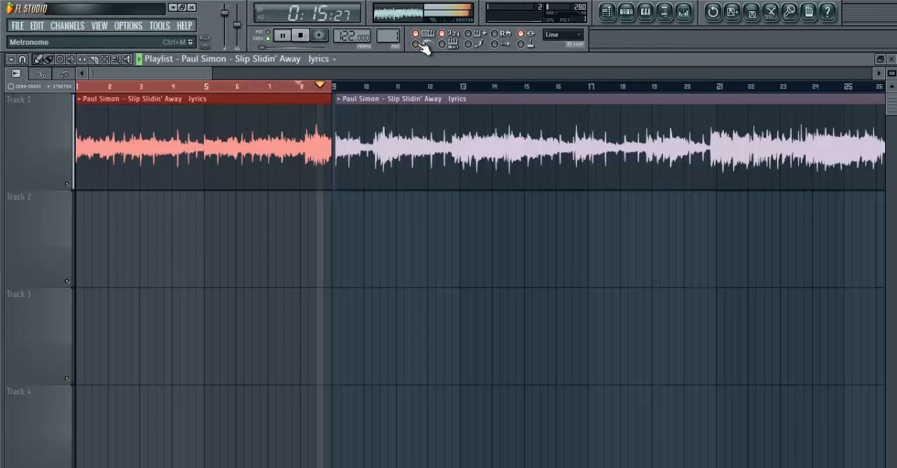
left_click(301, 35)
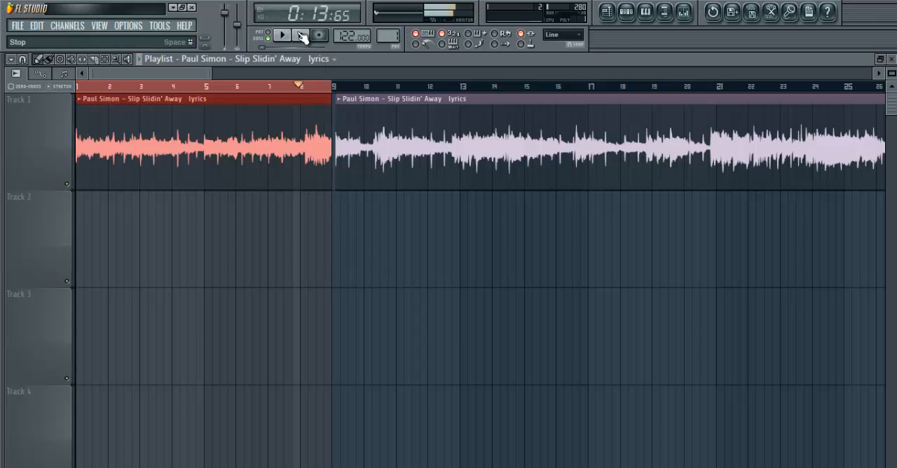
left_click(301, 35)
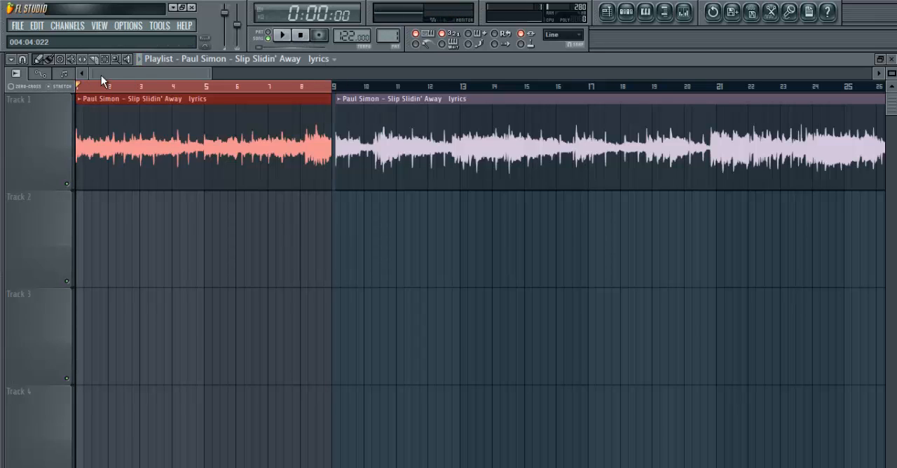
- Move the second clip to just past bar 13 and time-stretch the first clip so it ends at bar 5
left_click_drag(211, 73, 159, 75)
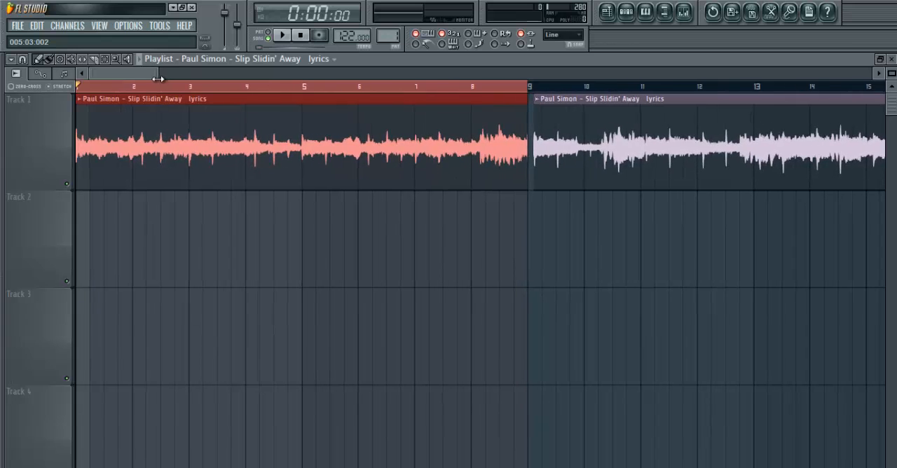
left_click_drag(569, 123, 786, 146)
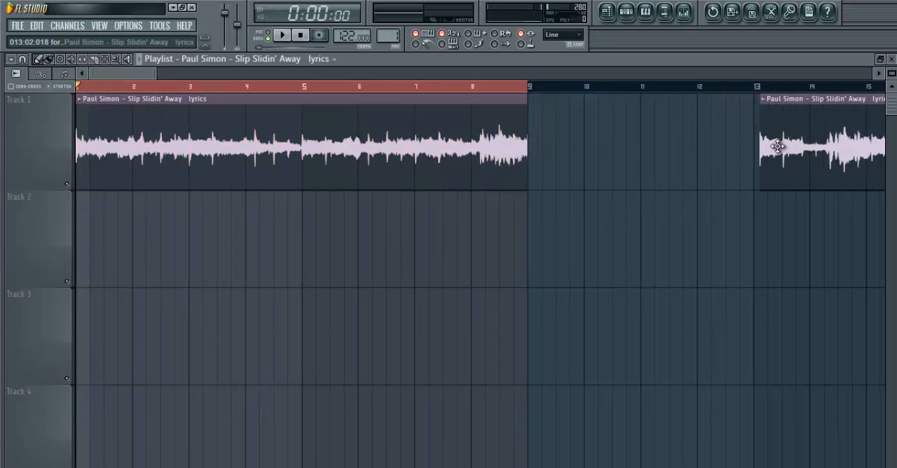
left_click(50, 86)
left_click_drag(517, 140, 298, 146)
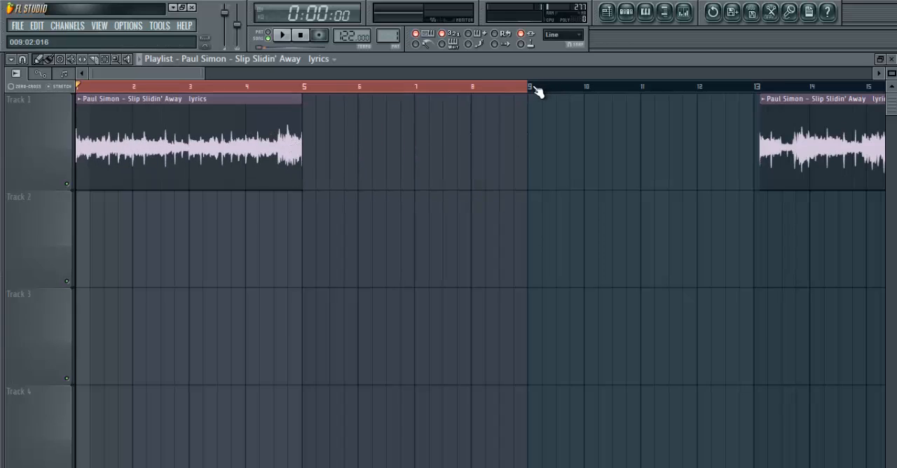
- Shorten the timeline selection to bars 1 to 5 and play the stretched clip from the start
left_click_drag(524, 91, 309, 92)
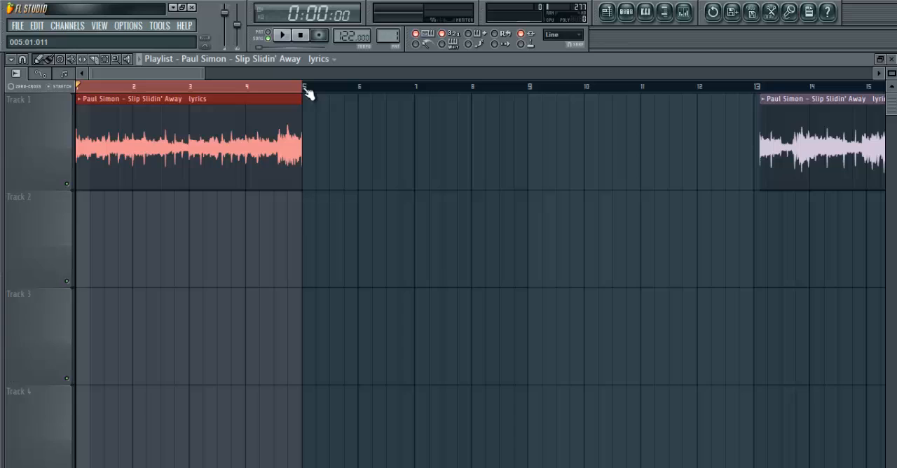
left_click(287, 37)
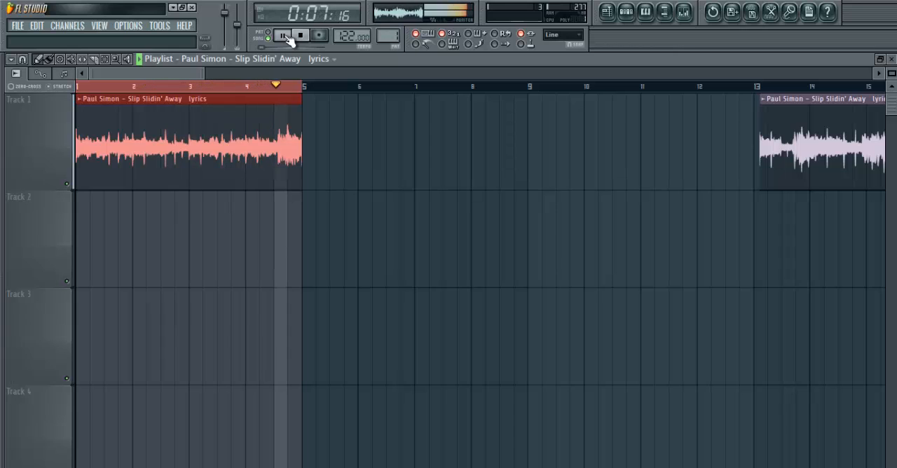
left_click(303, 38)
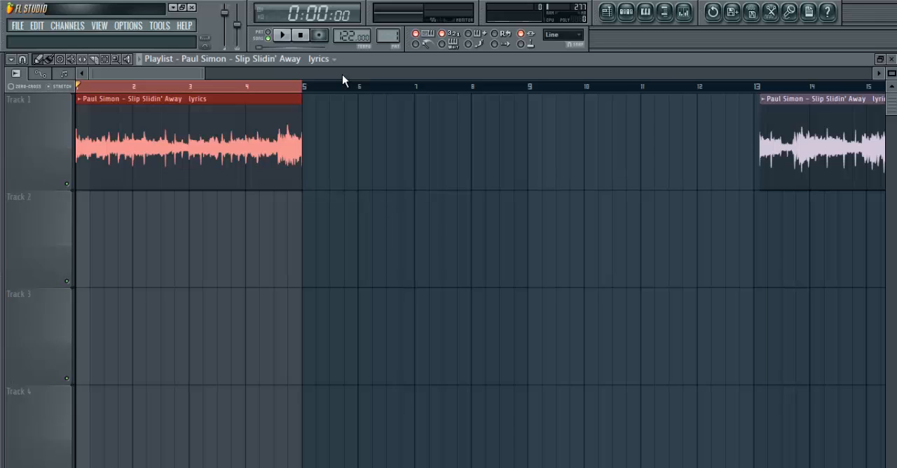
- Set the project tempo to 108 BPM while playing the looped clip, and stop playback
key("space")
left_click_drag(351, 35, 350, 72)
key("space")
left_click_drag(198, 75, 510, 70)
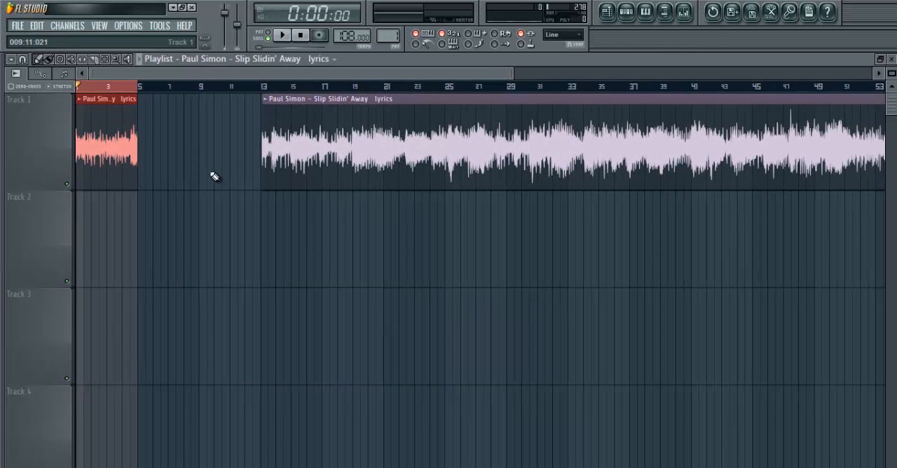
- Open the recent project realize_2.flp and reduce the track height to fit more playlist tracks in view
left_click(21, 28)
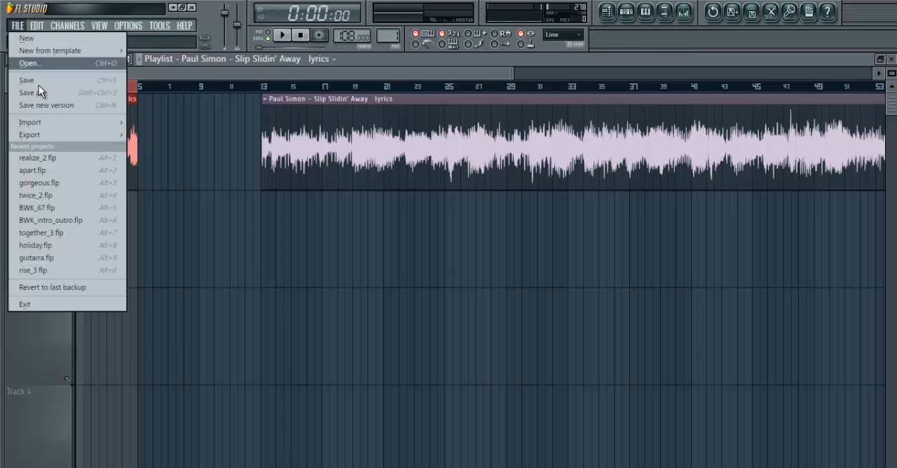
left_click(53, 158)
left_click(461, 292)
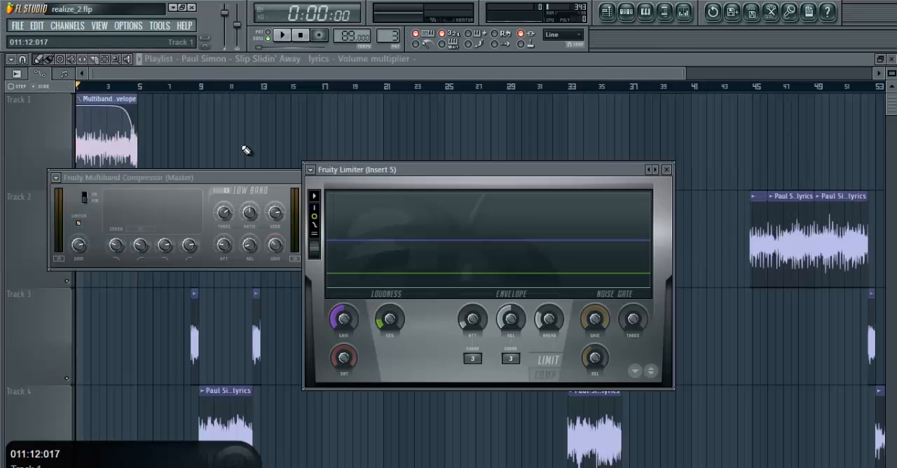
left_click_drag(39, 187, 40, 161)
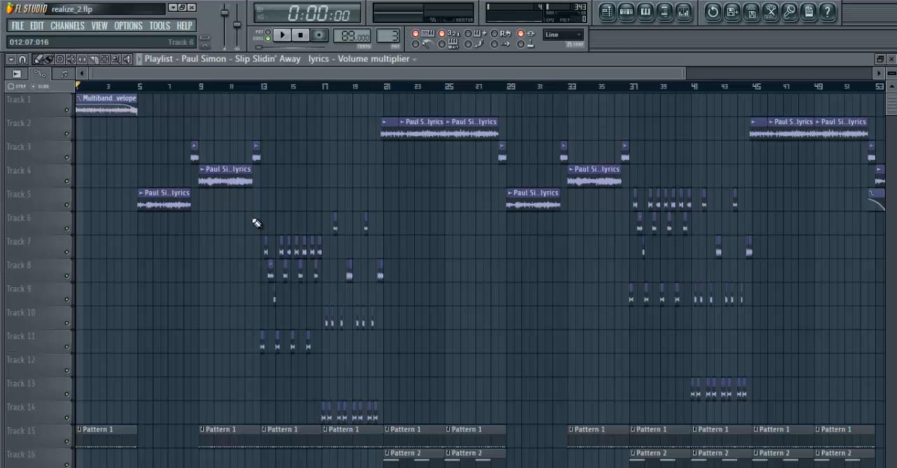
- Play the arrangement from bar 13 to past bar 21 to examine how the chopped song samples are arranged
left_click(264, 88)
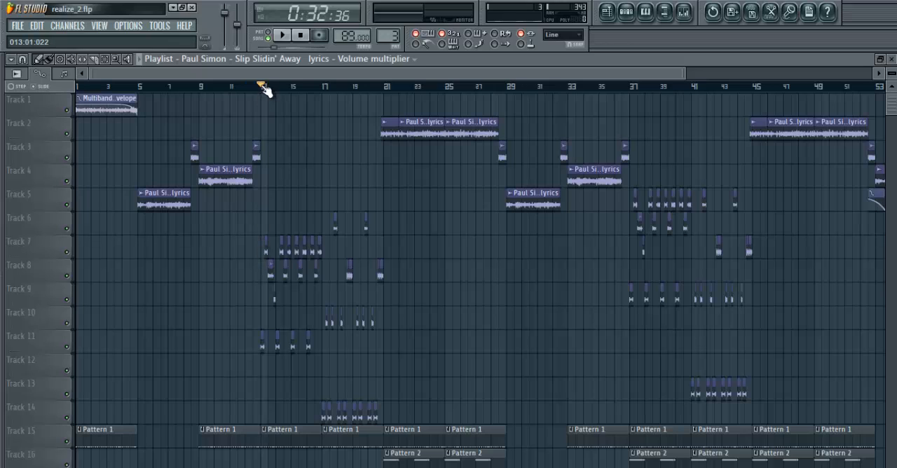
left_click(26, 60)
left_click(33, 89)
left_click_drag(683, 73, 306, 74)
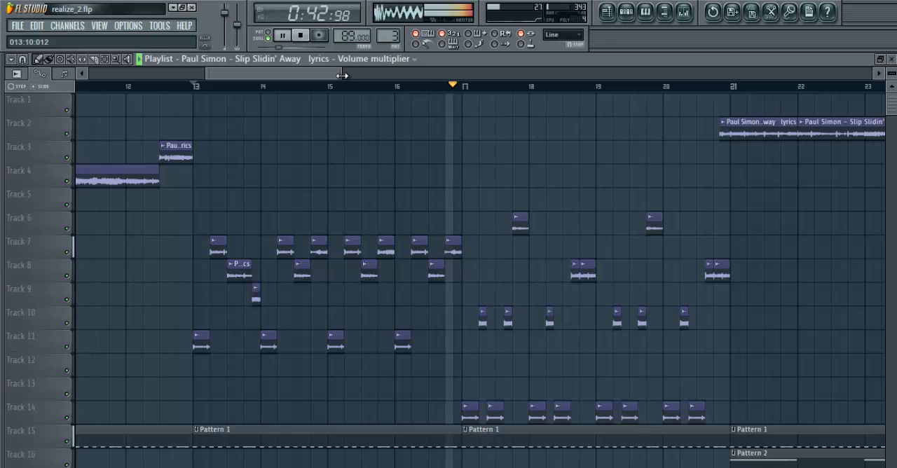
left_click_drag(341, 75, 491, 92)
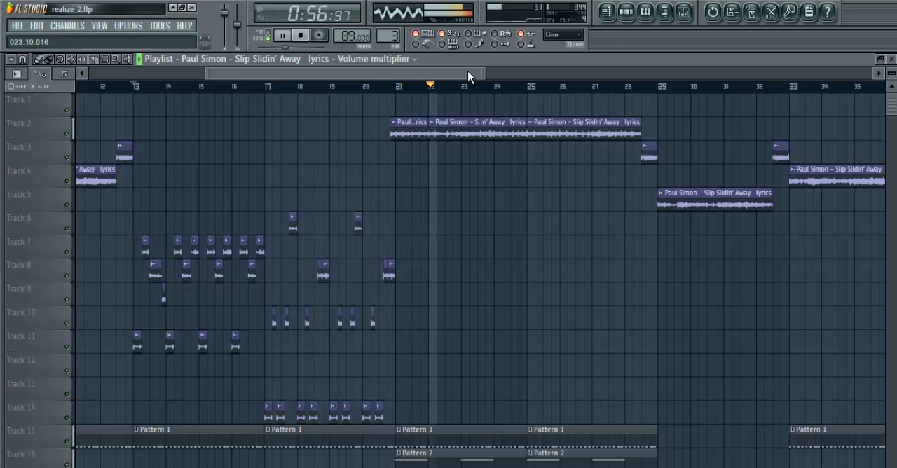
key("space")
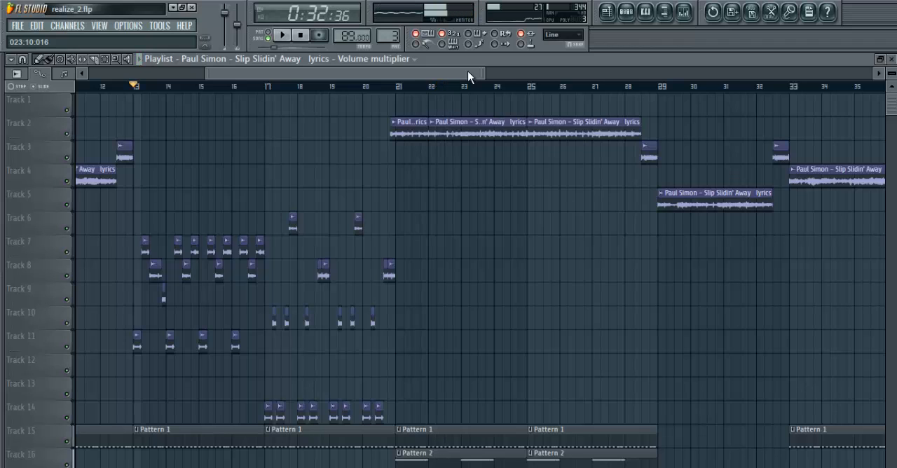